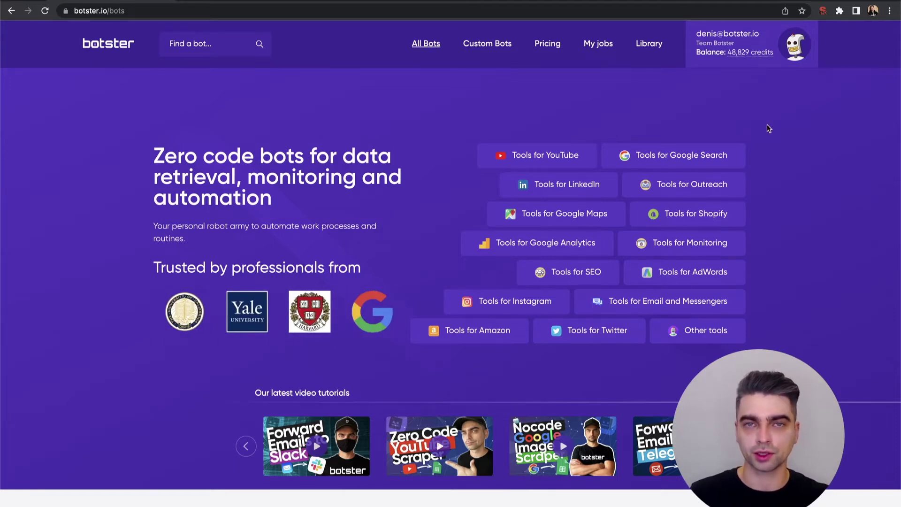
- Filter to the LinkedIn tools and open the Linkedin Company Finder bot's start form
click(575, 183)
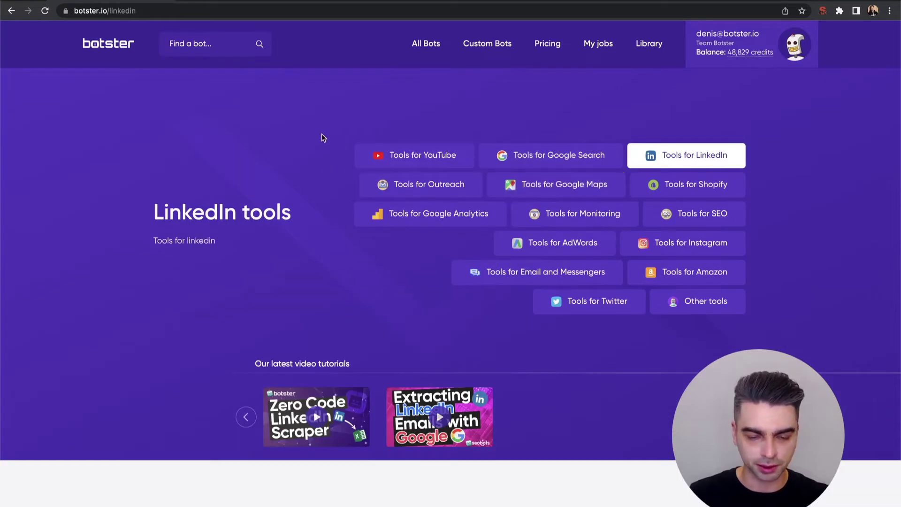
scroll(322, 137, down, 6)
scroll(322, 137, down, 4)
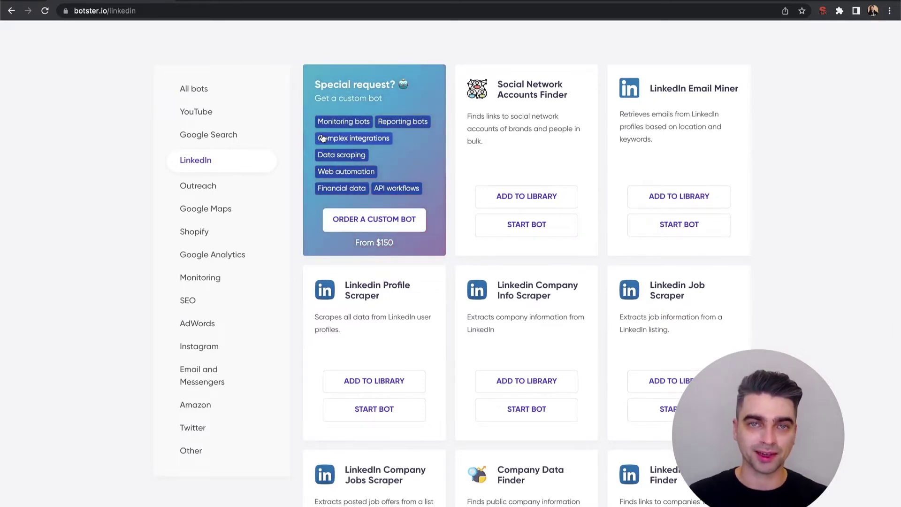
scroll(322, 137, down, 1)
scroll(322, 137, down, 3)
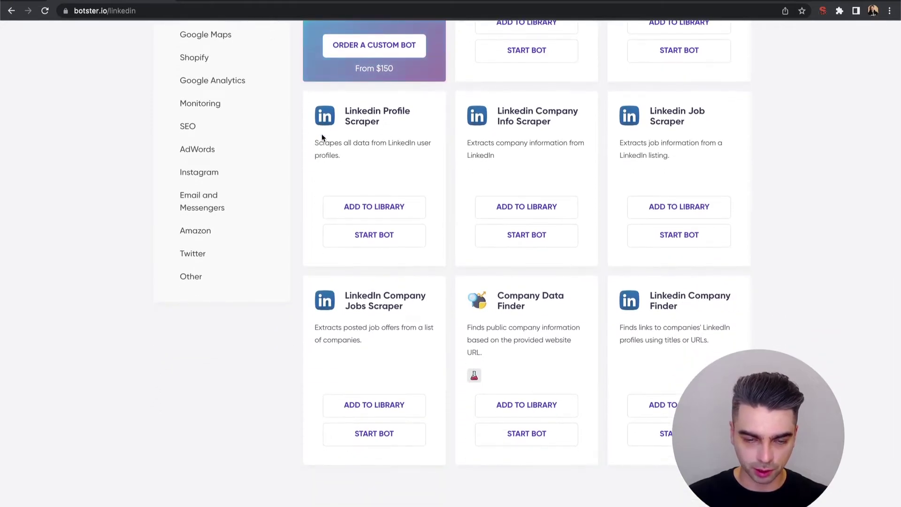
scroll(322, 137, up, 1)
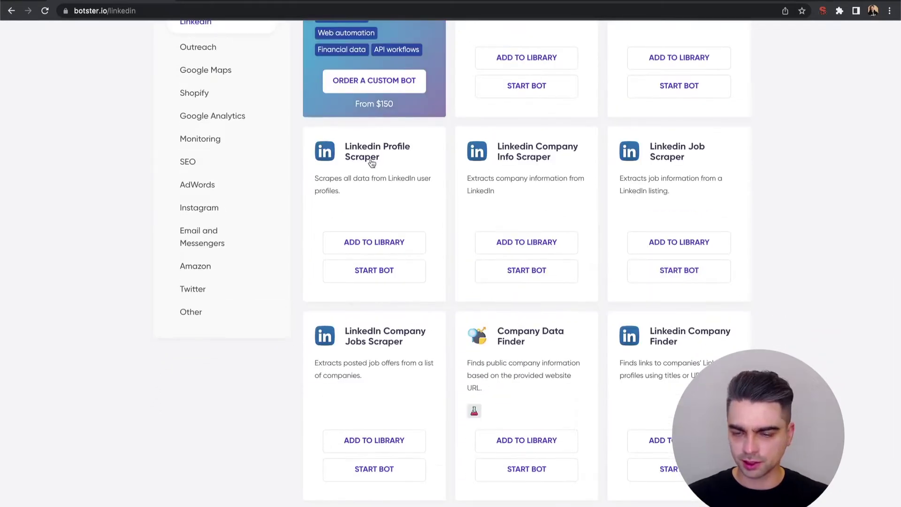
click(672, 346)
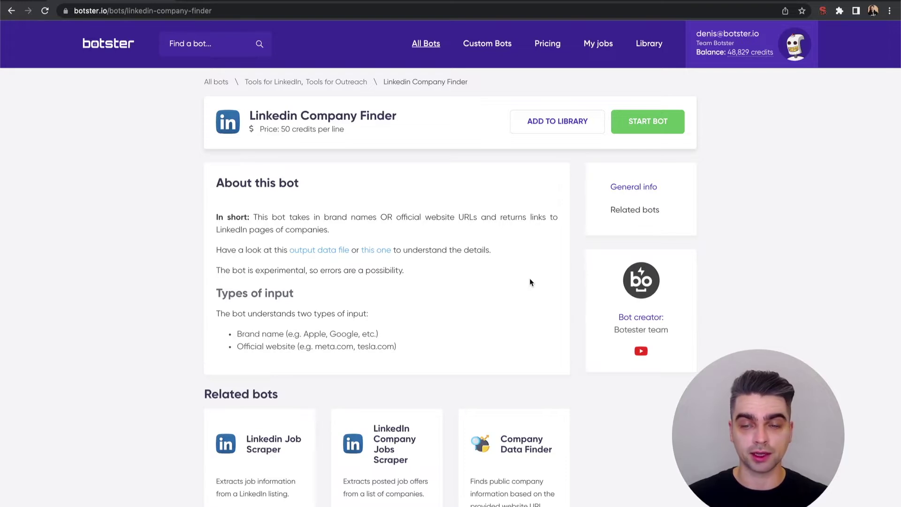
click(655, 129)
- Name the Linkedin Company Finder job 'Company lookup demo'
scroll(724, 178, down, 3)
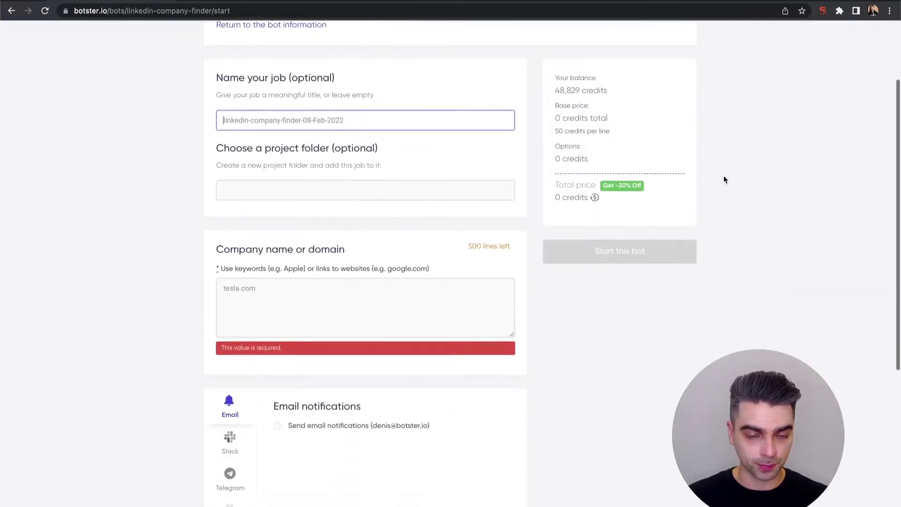
scroll(147, 141, up, 2)
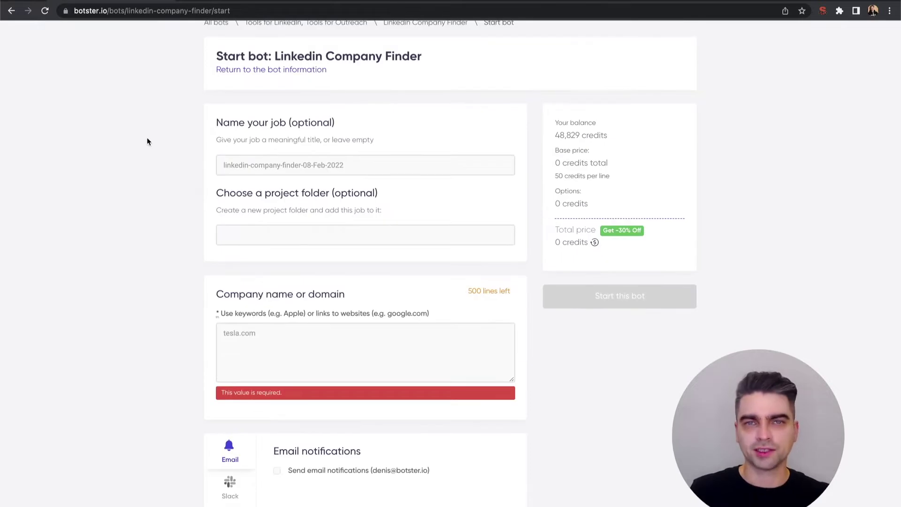
click(227, 163)
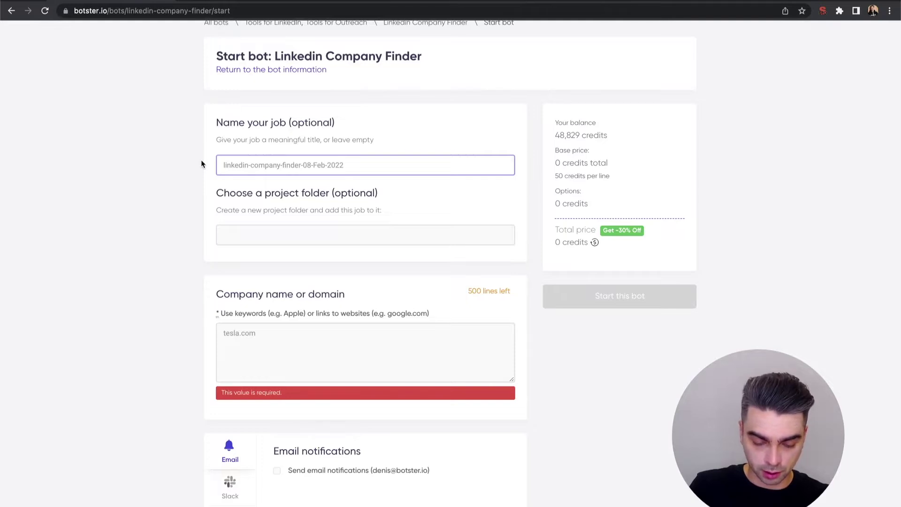
text(Company)
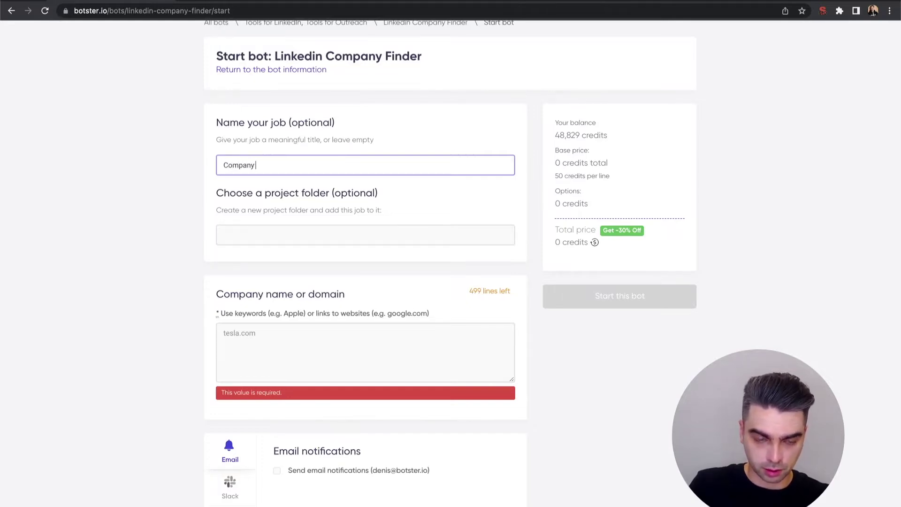
text( lookup demp)
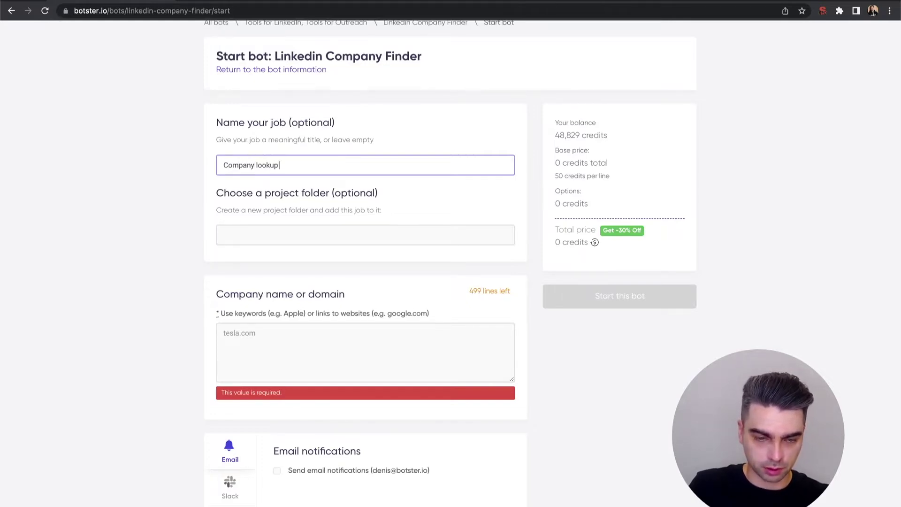
key(BackSpace)
text(o)
scroll(280, 195, down, 3)
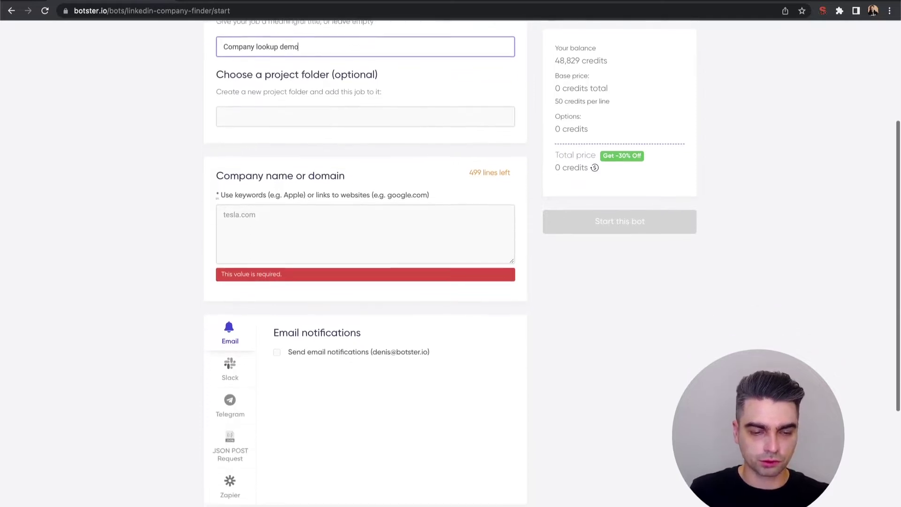
click(272, 214)
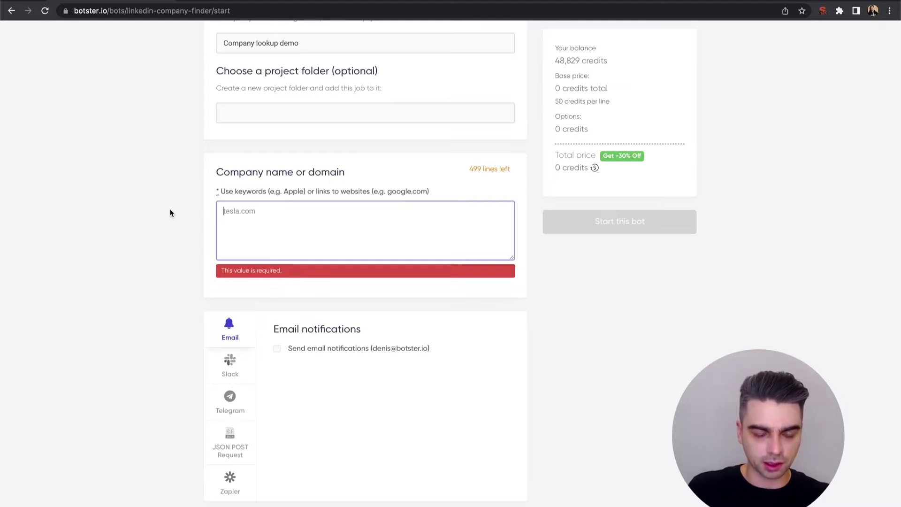
- Enter tesla.com, apple, semrush, ahrefs and amazon one per line, totalling 250 credits
text(te)
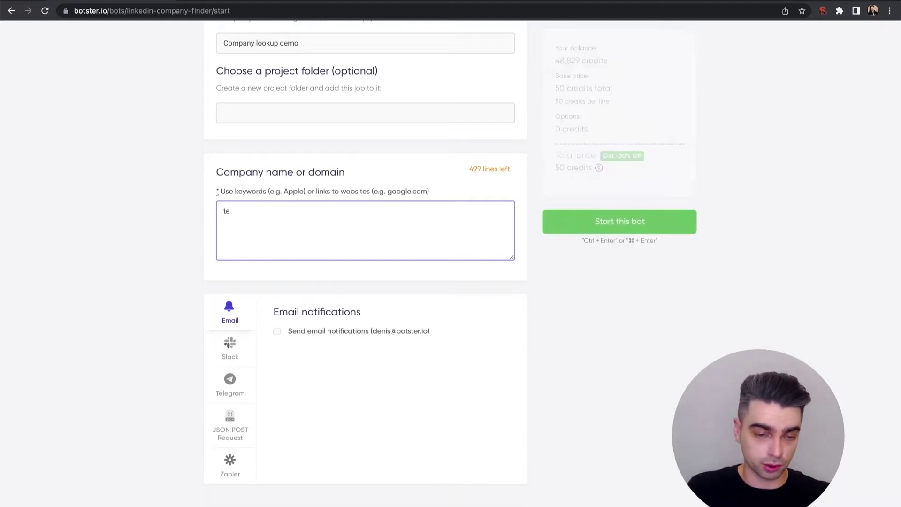
text(sla.com )
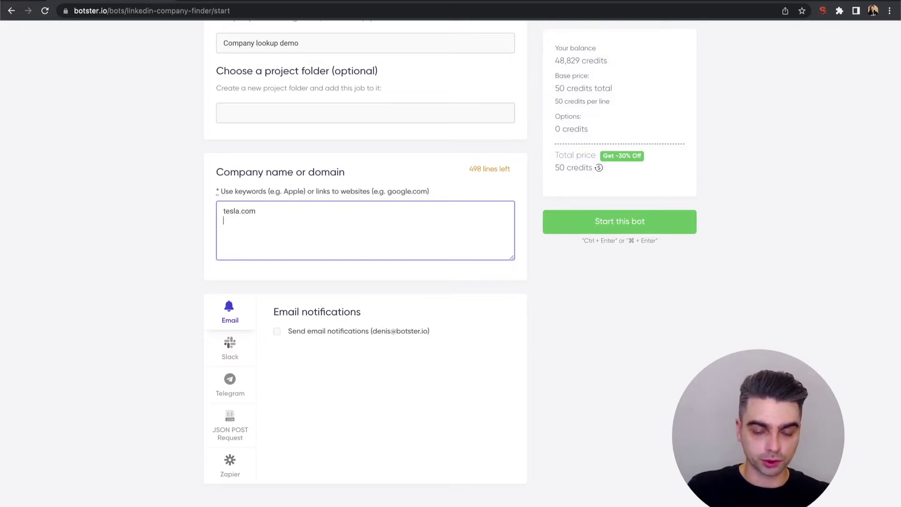
text(apple)
key(Return)
text(semr)
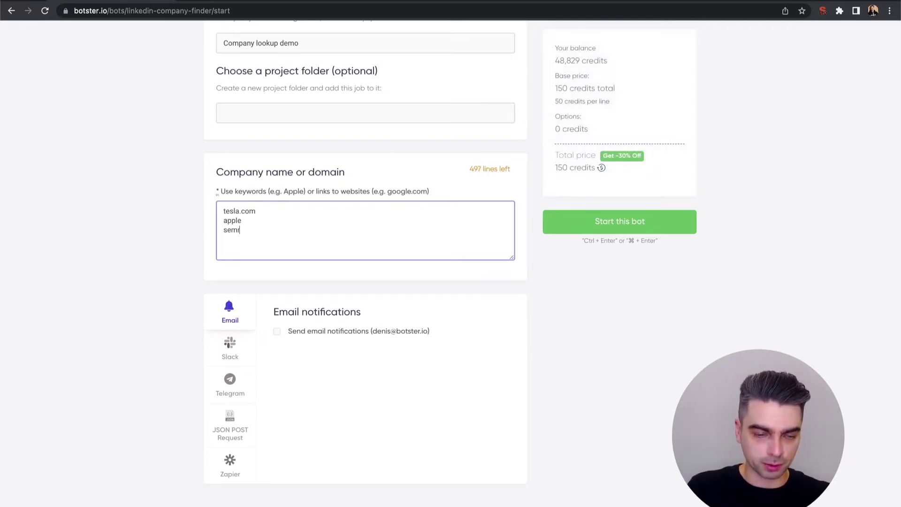
text(ush)
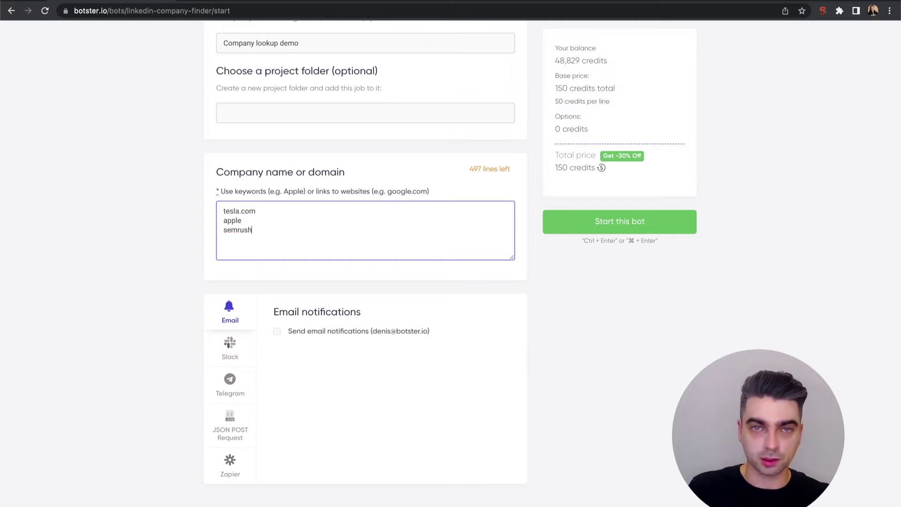
key(Return)
text(ahrefs)
key(Return)
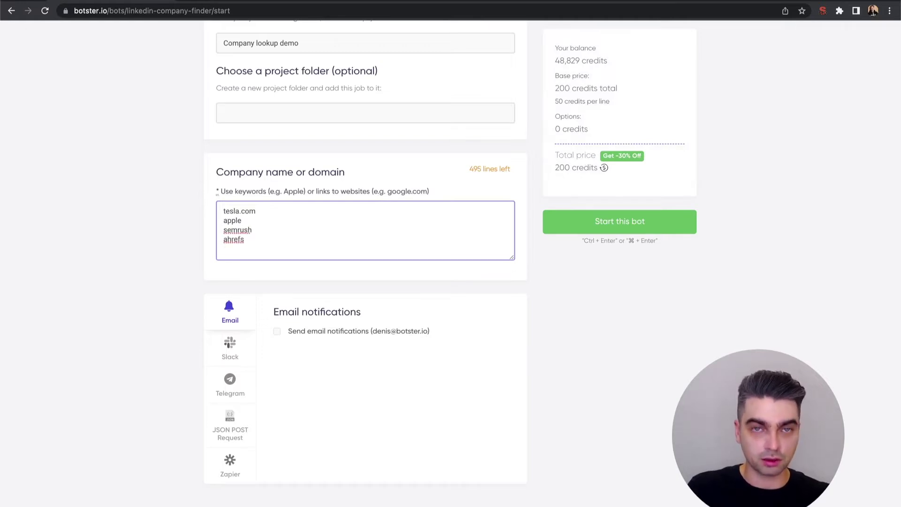
text(amazon)
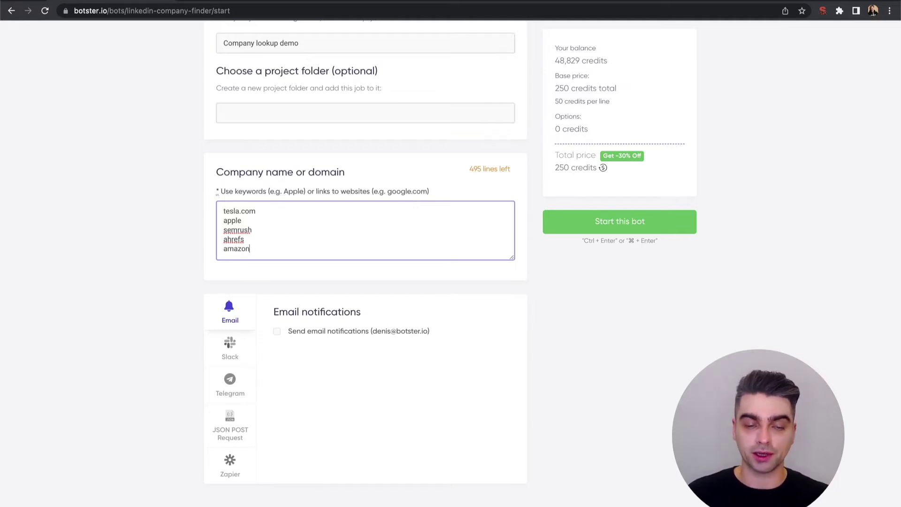
- Review the JSON POST Request and Zapier notification options for the job
scroll(365, 253, down, 1)
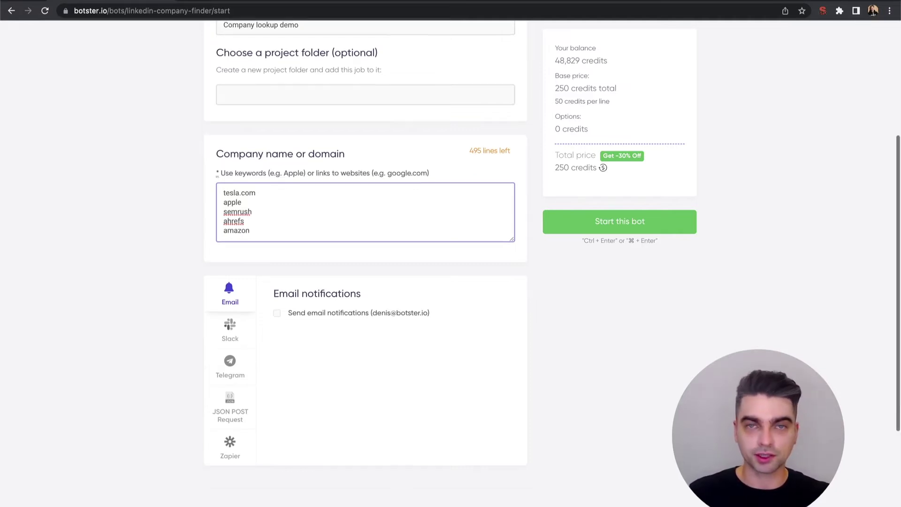
scroll(365, 253, down, 1)
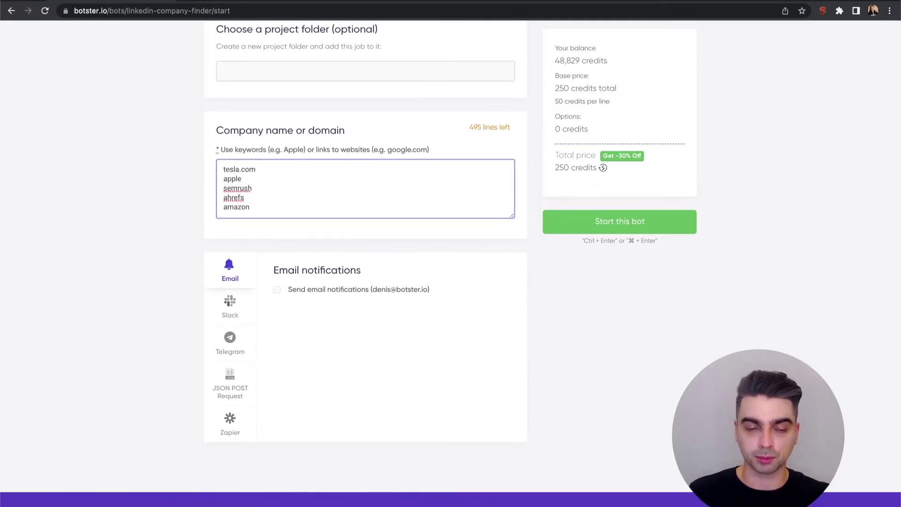
scroll(365, 253, down, 3)
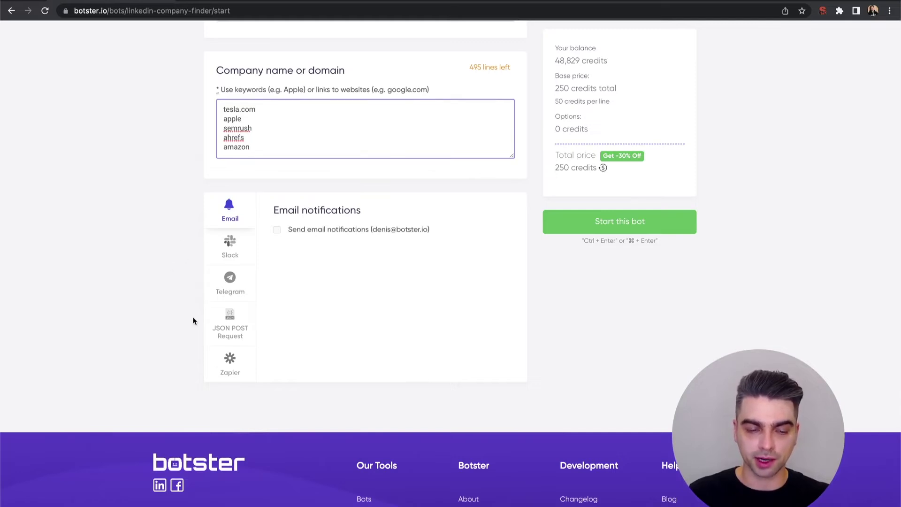
click(213, 324)
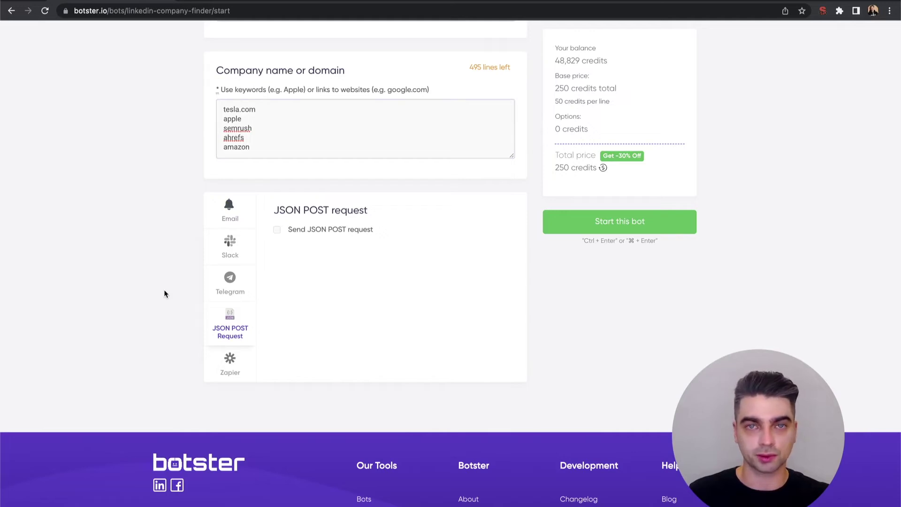
click(224, 364)
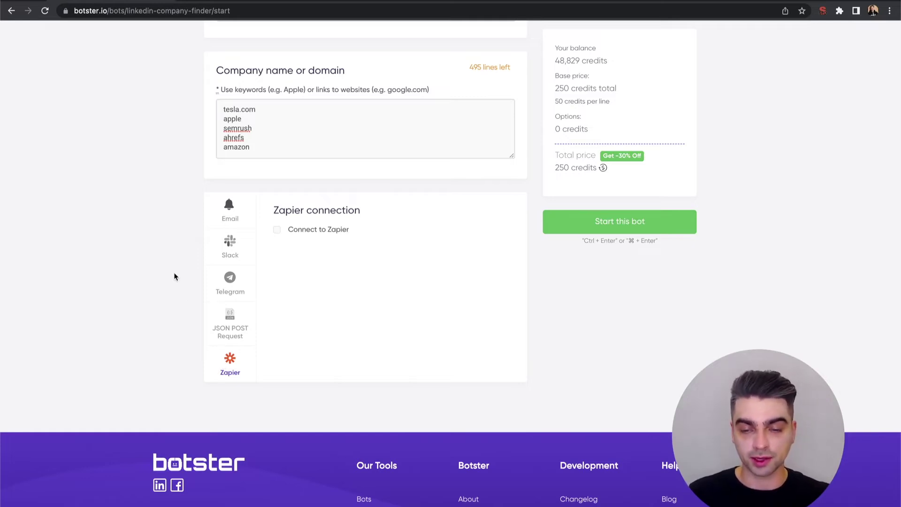
scroll(174, 277, up, 1)
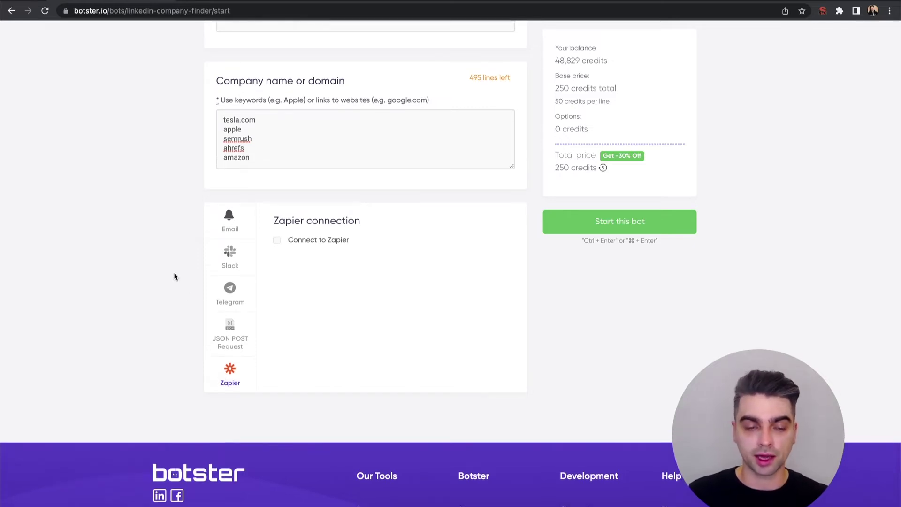
scroll(174, 277, up, 6)
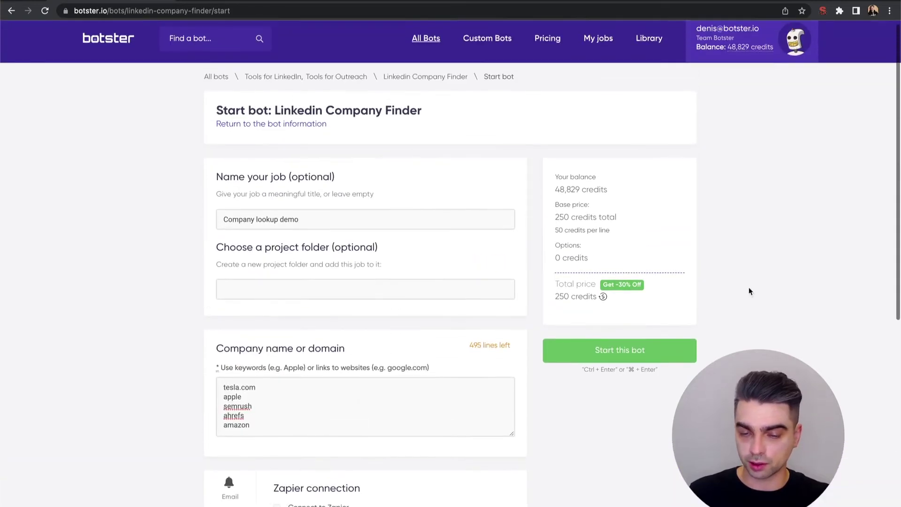
scroll(767, 225, down, 3)
- Launch the job and watch 'Company lookup demo' complete on My jobs
click(634, 226)
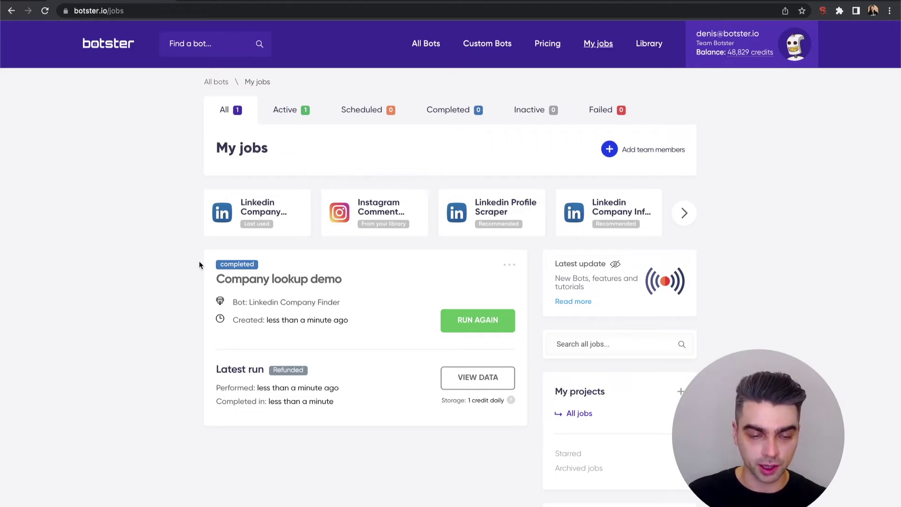
scroll(199, 264, down, 1)
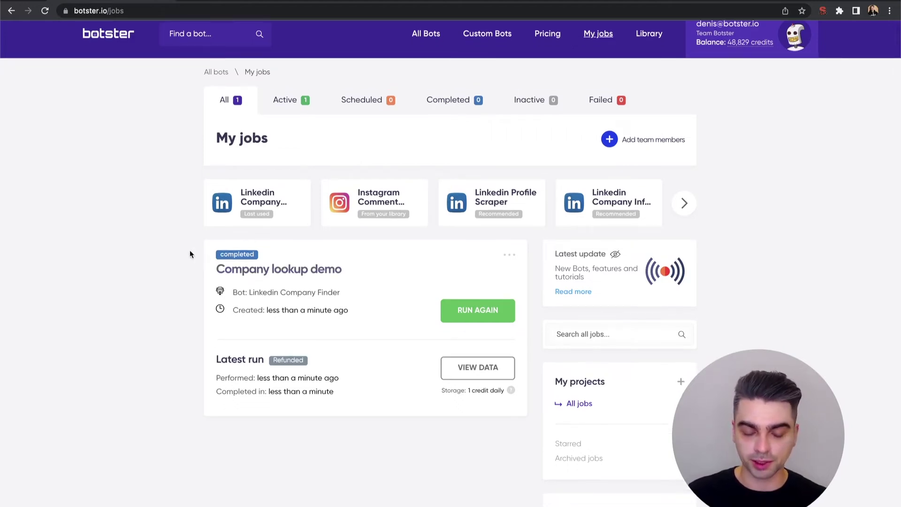
scroll(189, 254, down, 2)
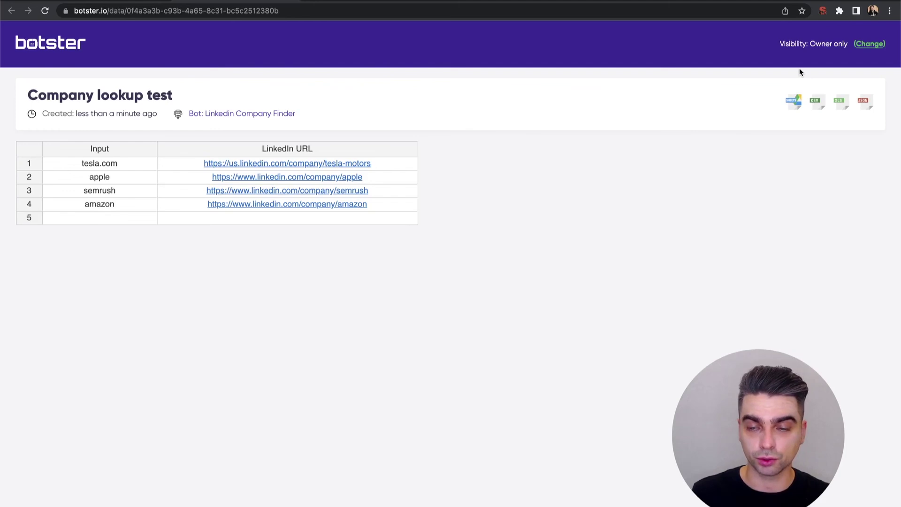
- Share the results with anyone holding the link and copy the public link
click(862, 45)
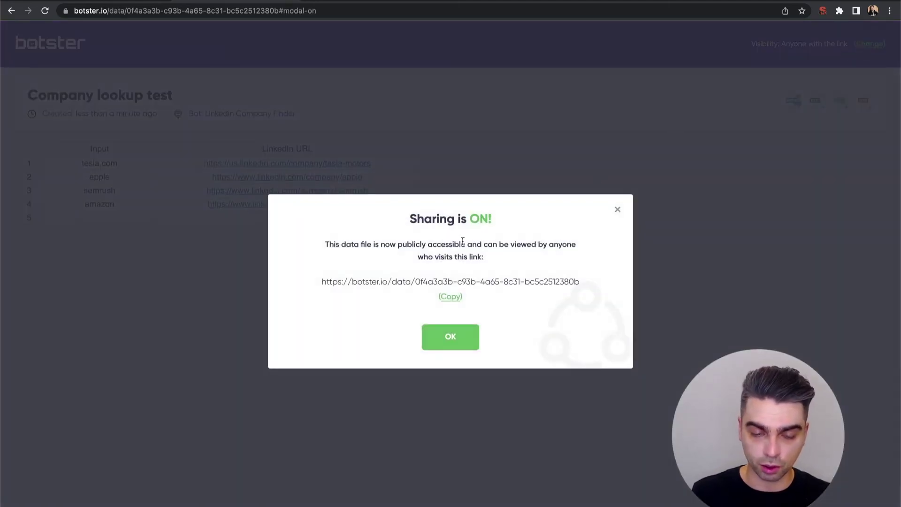
click(479, 283)
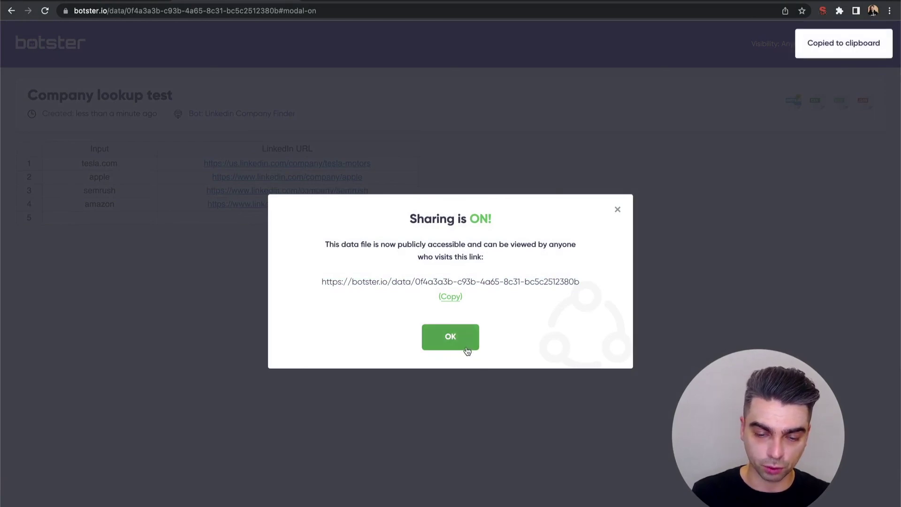